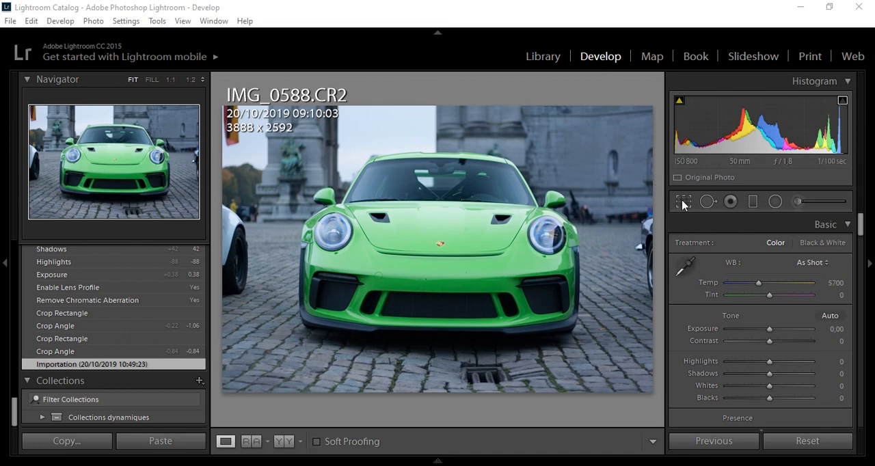
- Crop the photo to a 4 x 5 / 8 x 10 aspect ratio and straighten it to an angle of -0,46
{"action": "left_click", "coordinate": [683, 203]}
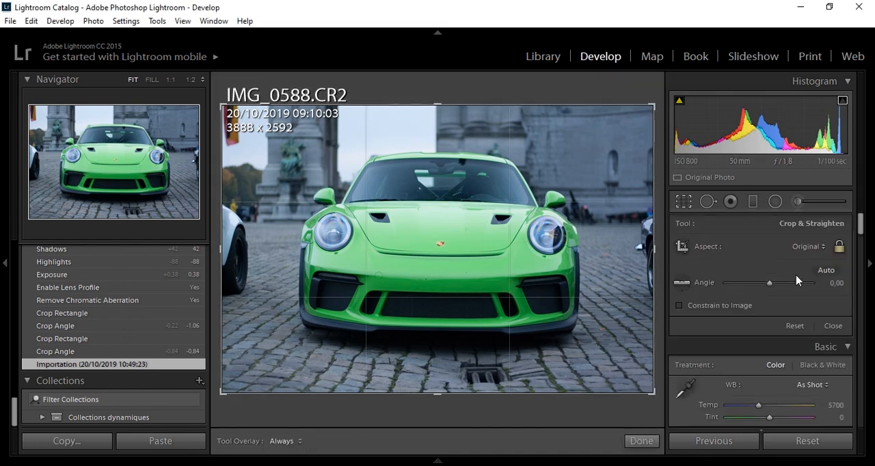
{"action": "left_click", "coordinate": [808, 248]}
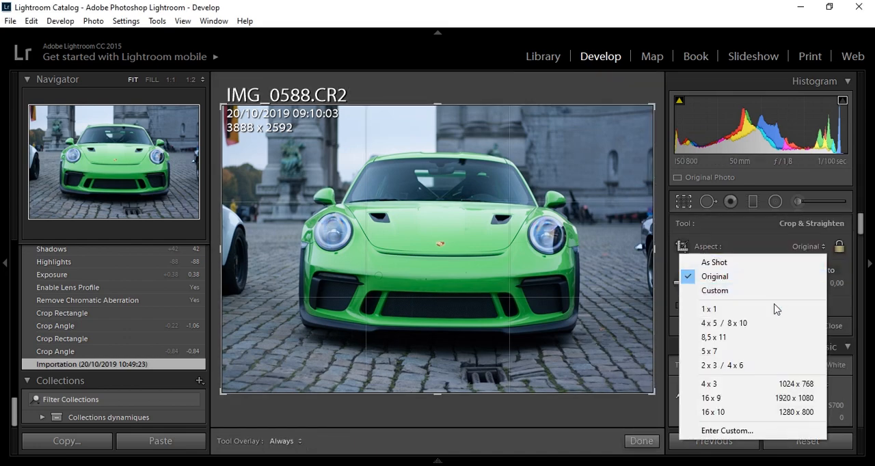
{"action": "left_click", "coordinate": [764, 323]}
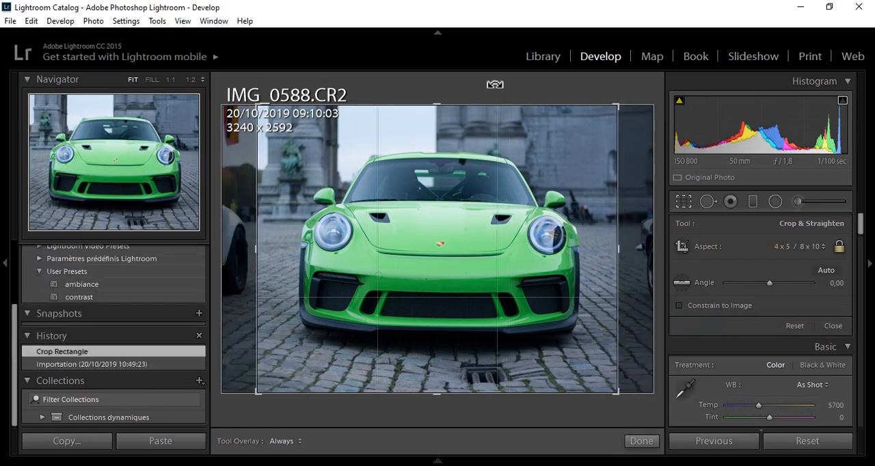
{"action": "left_click_drag", "start_coordinate": [495, 84], "coordinate": [492, 82]}
{"action": "left_click_drag", "start_coordinate": [447, 101], "coordinate": [447, 100]}
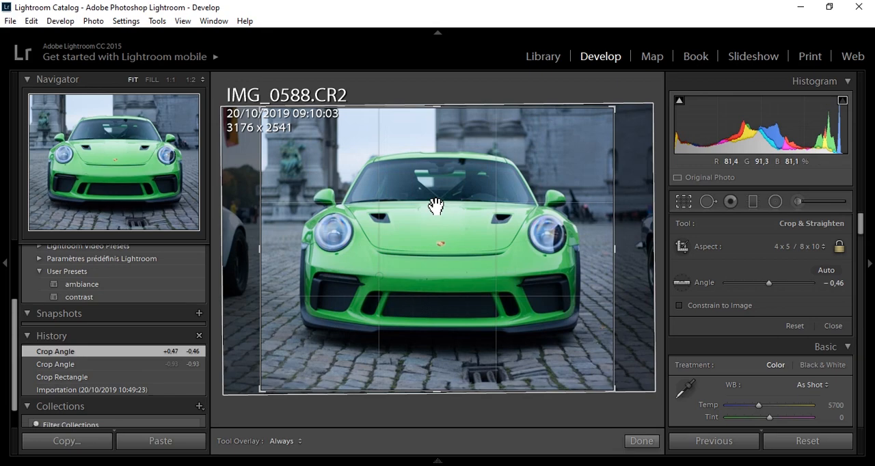
{"action": "left_click", "coordinate": [641, 441]}
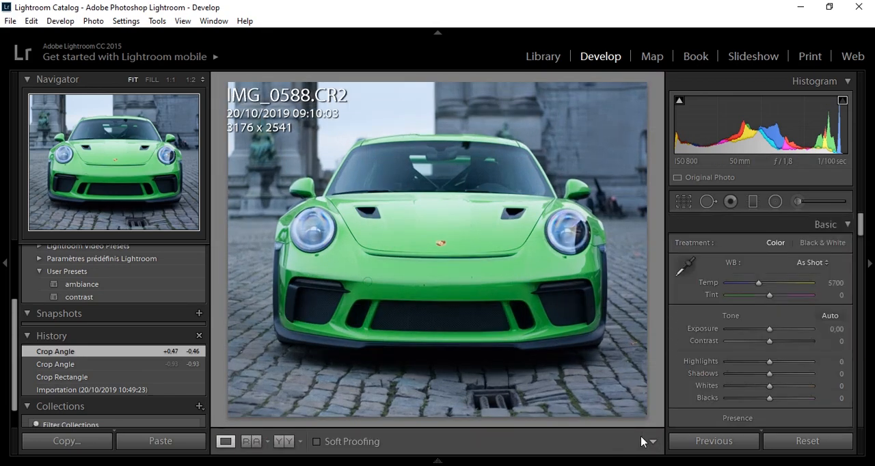
- Reopen the crop and fine-tune the straightening angle to -0,66
{"action": "left_click", "coordinate": [684, 201]}
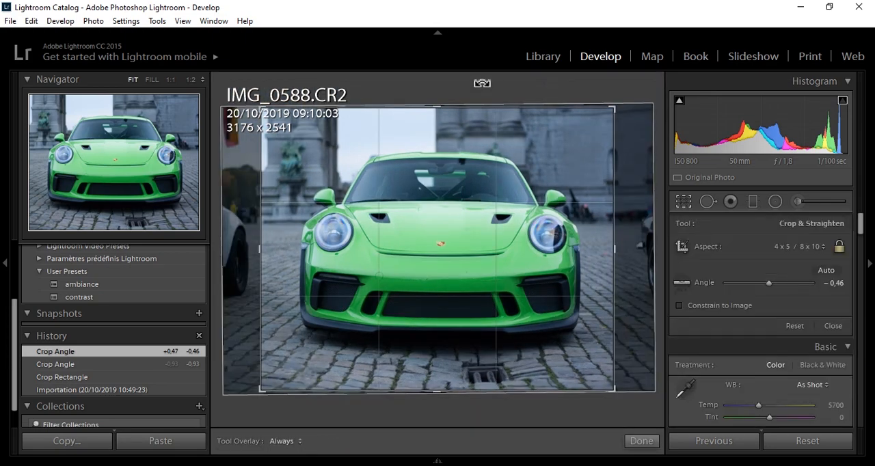
{"action": "left_click_drag", "start_coordinate": [482, 83], "coordinate": [478, 82]}
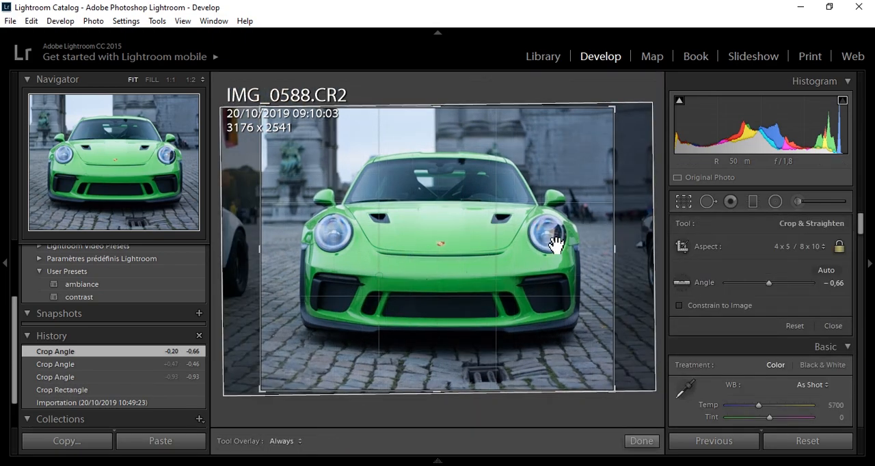
{"action": "left_click", "coordinate": [642, 441]}
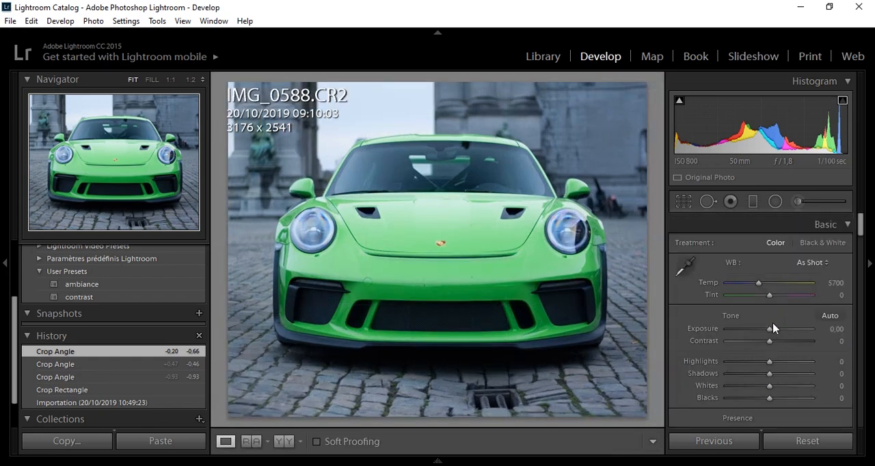
- Turn on Remove Chromatic Aberration and Enable Profile Corrections in the lens corrections
{"action": "left_click_drag", "start_coordinate": [861, 223], "coordinate": [861, 339]}
{"action": "left_click", "coordinate": [786, 343]}
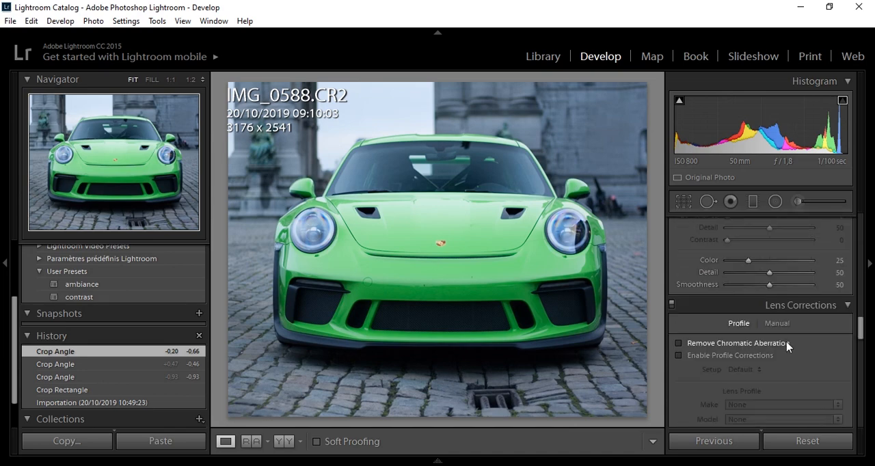
{"action": "left_click", "coordinate": [757, 357]}
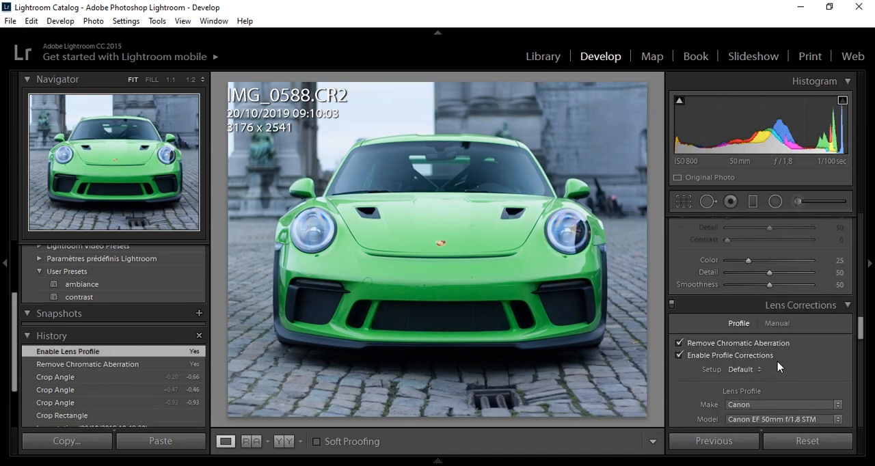
- Set the photo's basic tone to Exposure +0,61, Highlights -80, Shadows +21, Whites +15 and Blacks -5
{"action": "left_click_drag", "start_coordinate": [860, 332], "coordinate": [863, 224]}
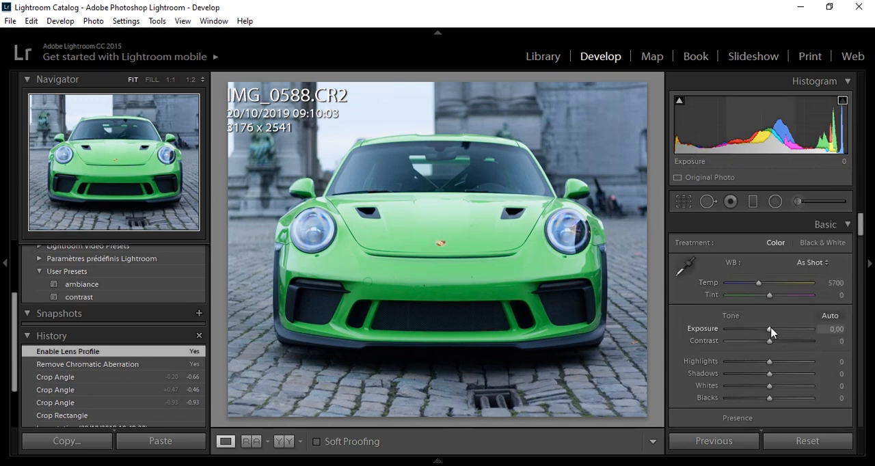
{"action": "left_click_drag", "start_coordinate": [770, 332], "coordinate": [775, 334]}
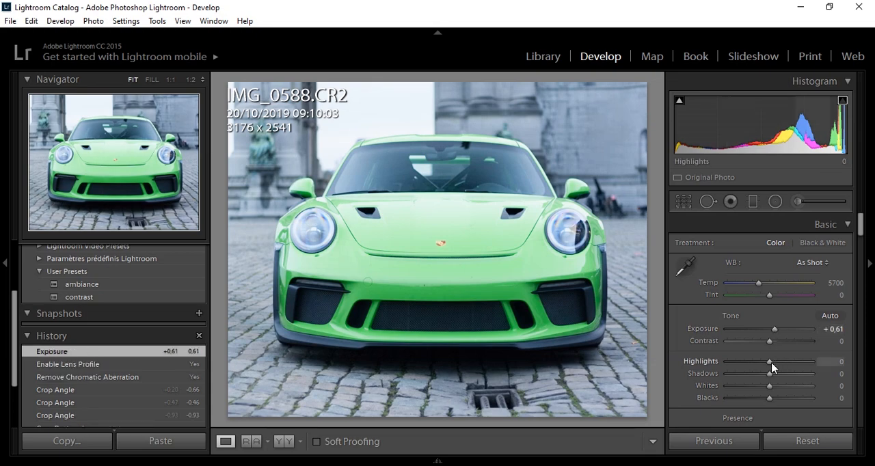
{"action": "left_click_drag", "start_coordinate": [755, 362], "coordinate": [738, 360]}
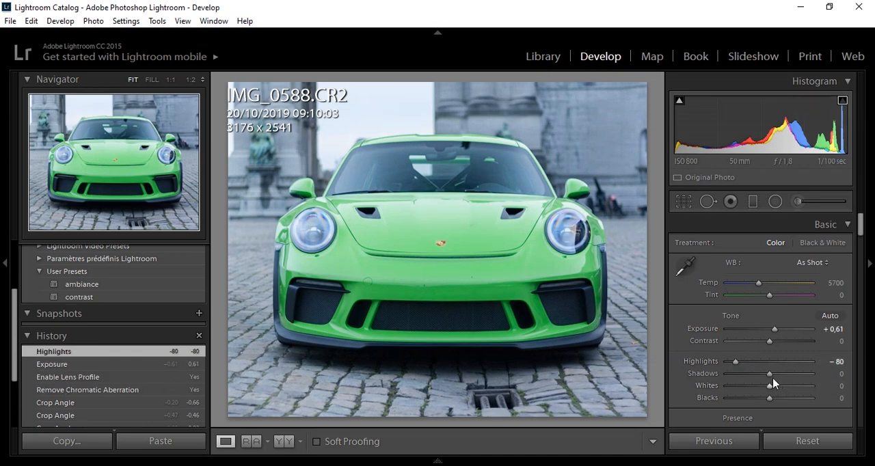
{"action": "left_click_drag", "start_coordinate": [769, 374], "coordinate": [781, 384]}
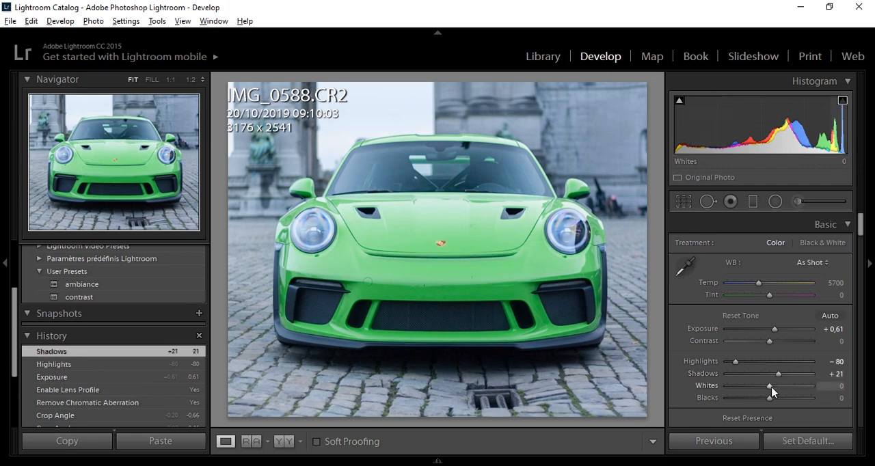
{"action": "left_click_drag", "start_coordinate": [771, 389], "coordinate": [775, 389]}
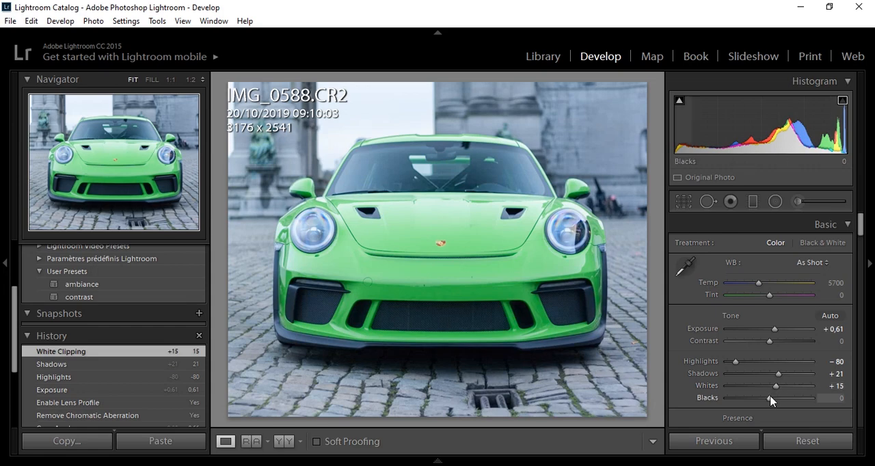
{"action": "left_click_drag", "start_coordinate": [772, 403], "coordinate": [770, 404]}
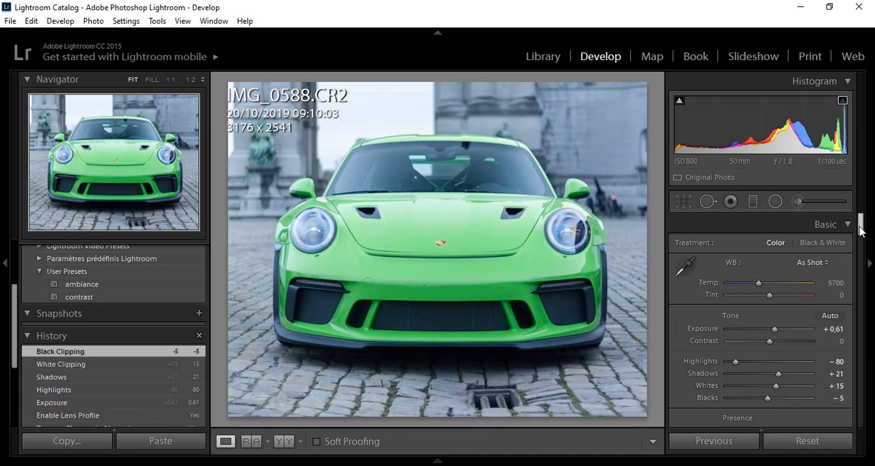
- Shape the RGB tone curve into an S by lowering a point in the shadows and raising one in the highlights
{"action": "left_click_drag", "start_coordinate": [861, 229], "coordinate": [863, 248]}
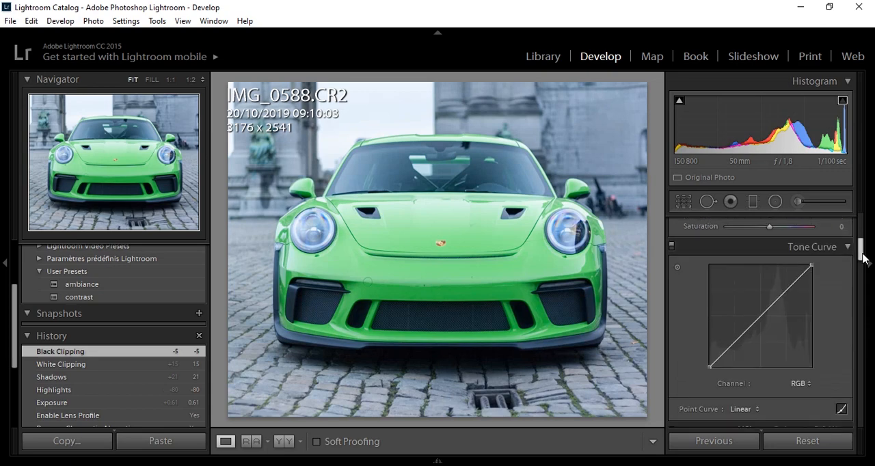
{"action": "left_click_drag", "start_coordinate": [729, 358], "coordinate": [729, 355]}
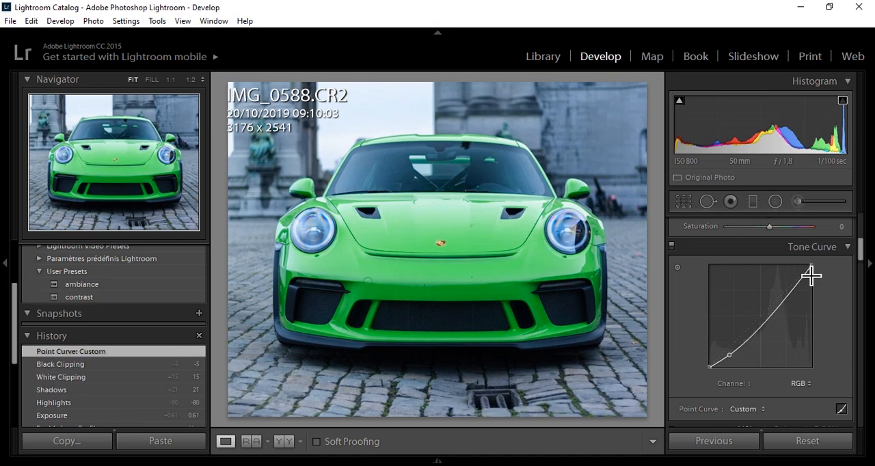
{"action": "left_click_drag", "start_coordinate": [804, 282], "coordinate": [800, 274]}
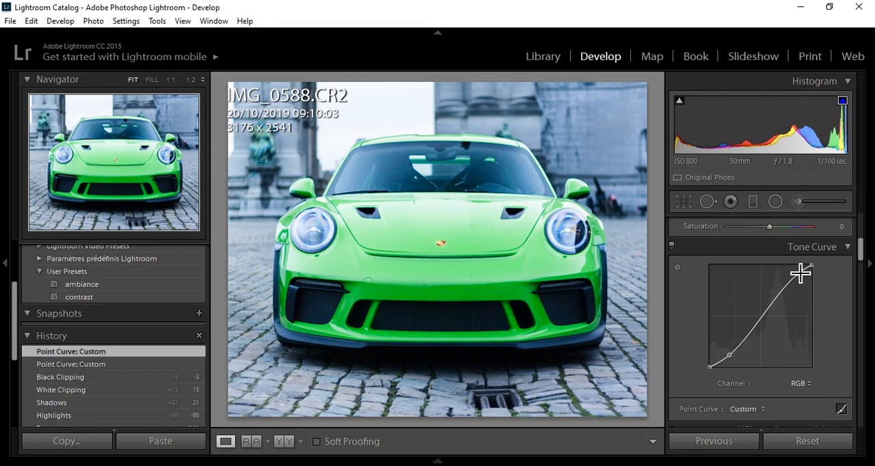
- Add an elliptical radial filter centred on the car's hood around most of the car, with Exposure -0,50
{"action": "left_click_drag", "start_coordinate": [861, 257], "coordinate": [861, 231]}
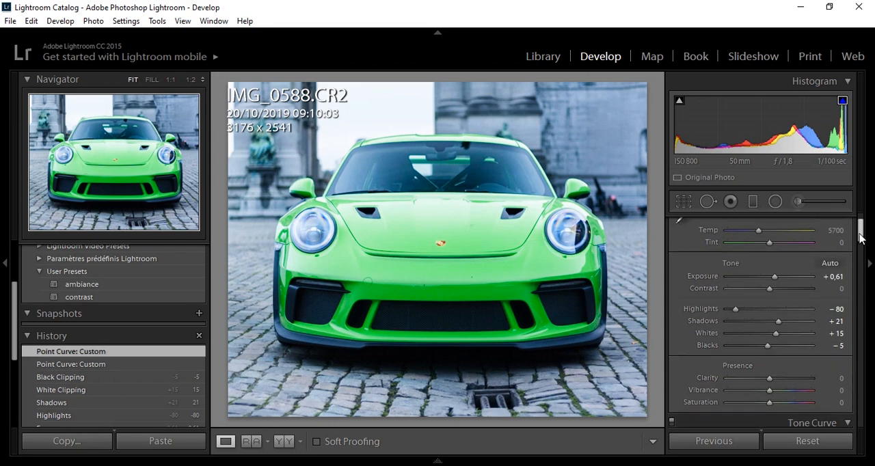
{"action": "left_click", "coordinate": [779, 205]}
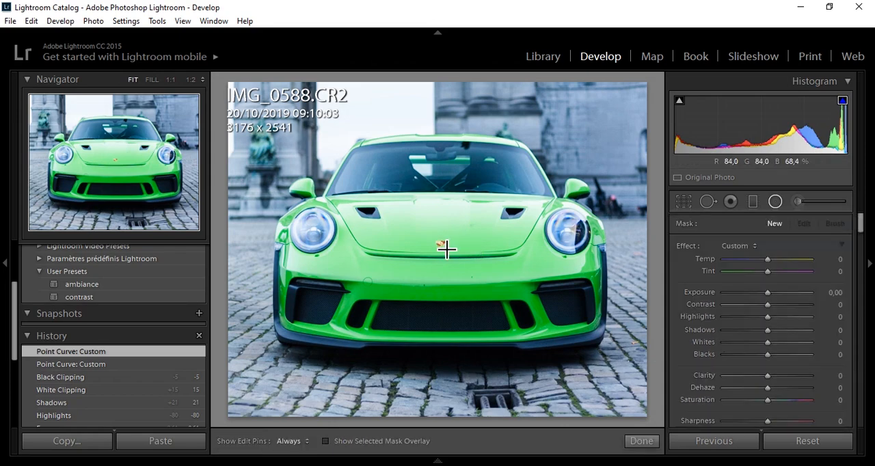
{"action": "mouse_move", "coordinate": [447, 249]}
{"action": "left_mouse_down"}
{"action": "mouse_move", "coordinate": [565, 144]}
{"action": "mouse_move", "coordinate": [620, 118]}
{"action": "mouse_move", "coordinate": [614, 112]}
{"action": "left_mouse_up"}
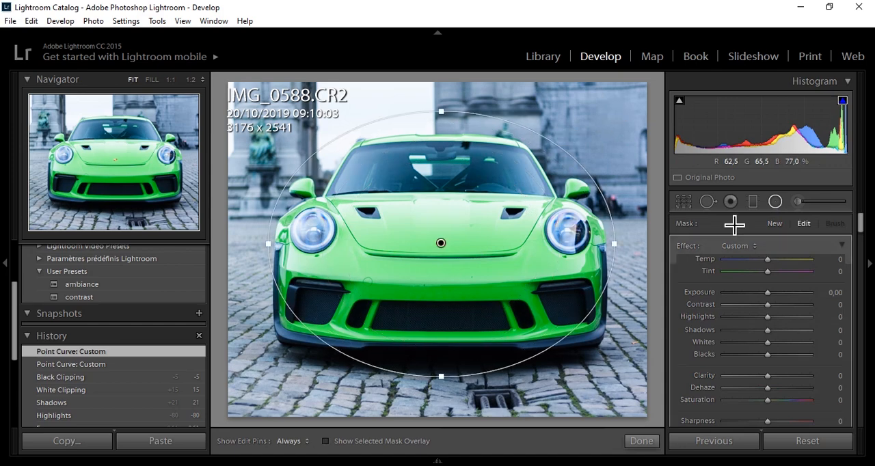
{"action": "left_click_drag", "start_coordinate": [768, 296], "coordinate": [762, 295]}
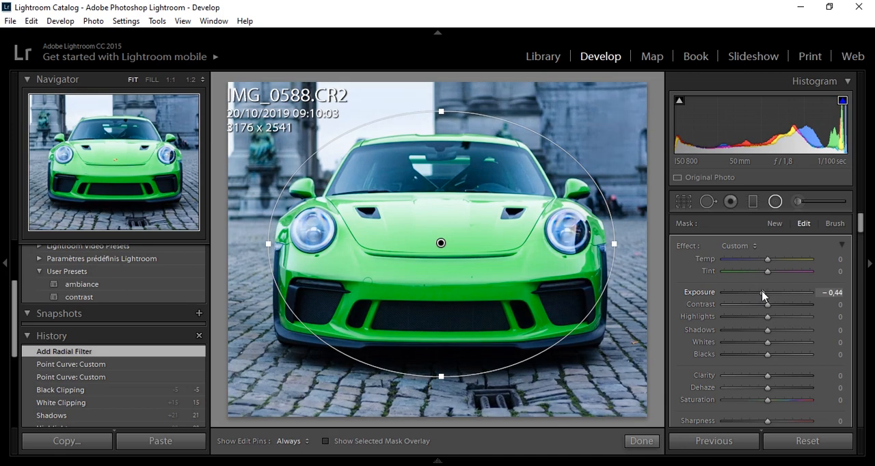
{"action": "left_click_drag", "start_coordinate": [762, 295], "coordinate": [762, 295]}
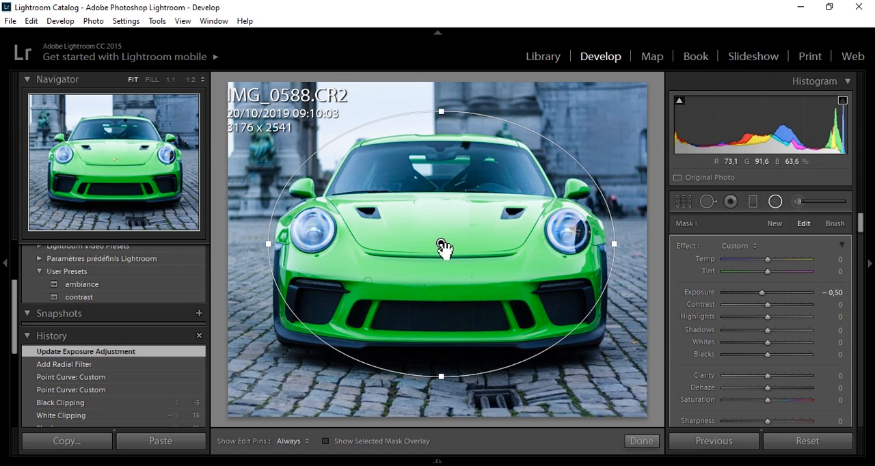
- Duplicate the radial filter on the car and invert the duplicate's mask
{"action": "mouse_move", "coordinate": [443, 247]}
{"action": "right_click", "coordinate": [443, 247]}
{"action": "left_click", "coordinate": [457, 251]}
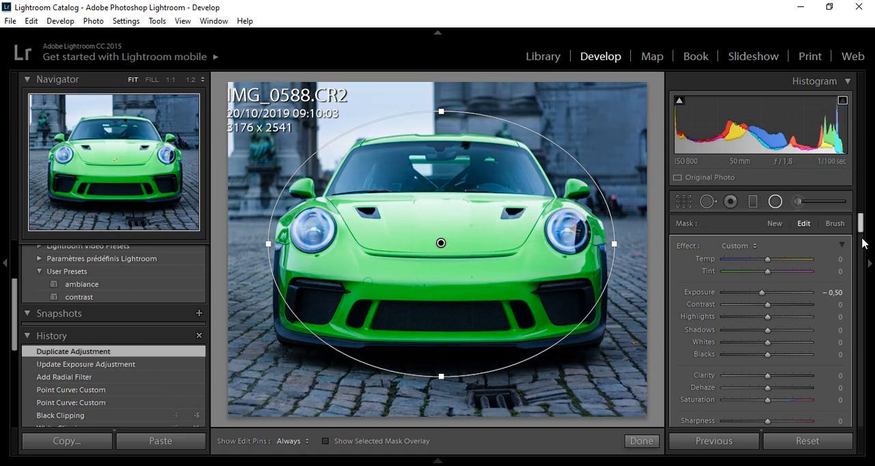
{"action": "scroll", "coordinate": [863, 244], "scroll_direction": "down", "scroll_amount": 5}
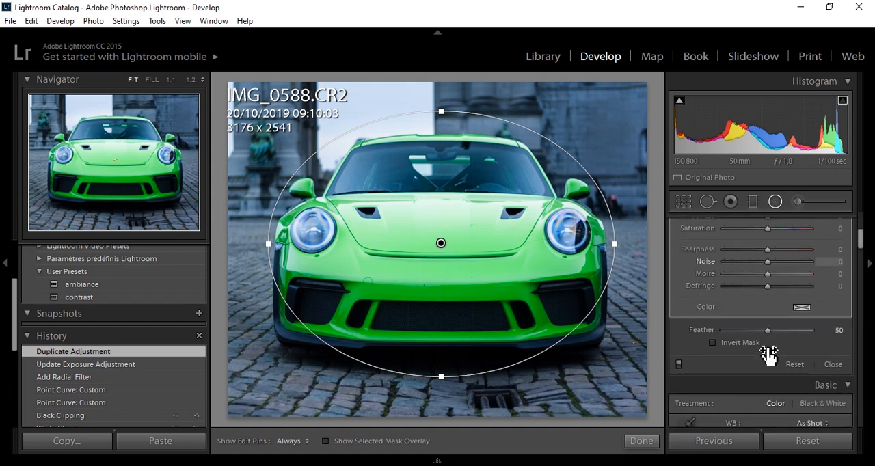
{"action": "left_click", "coordinate": [745, 350]}
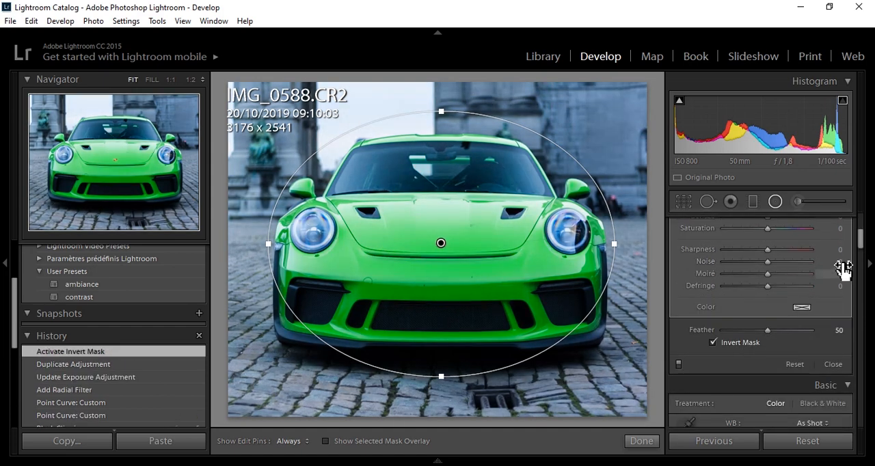
- Reset the inverted radial filter's exposure, raise it slightly above zero and finish editing the filter
{"action": "scroll", "coordinate": [859, 238], "scroll_direction": "up", "scroll_amount": 3}
{"action": "scroll", "coordinate": [861, 234], "scroll_direction": "up", "scroll_amount": 2}
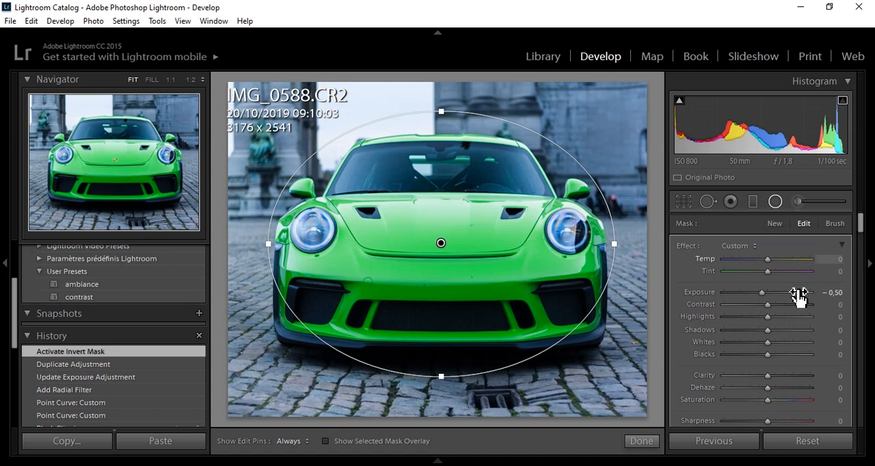
{"action": "double_click", "coordinate": [767, 299]}
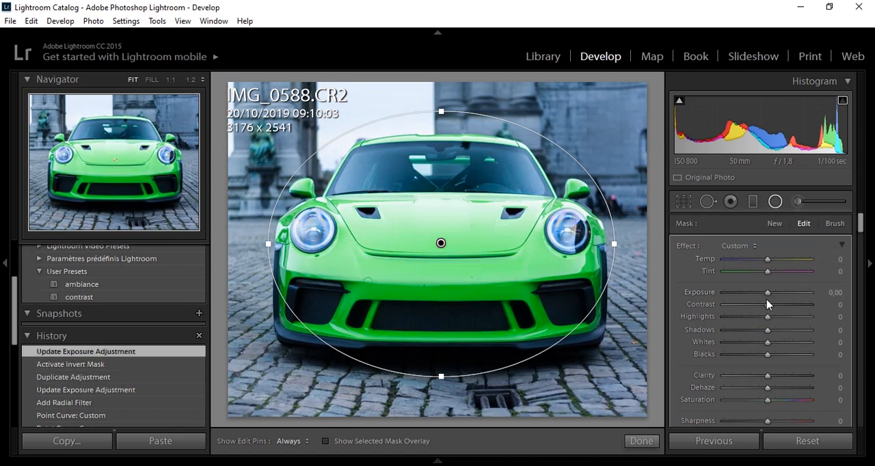
{"action": "left_click_drag", "start_coordinate": [767, 302], "coordinate": [770, 298]}
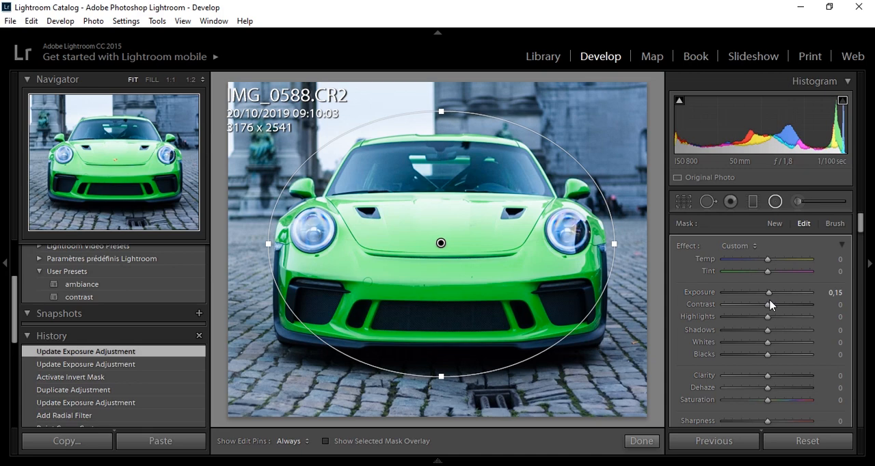
{"action": "left_click_drag", "start_coordinate": [770, 296], "coordinate": [769, 297]}
{"action": "left_click", "coordinate": [641, 441]}
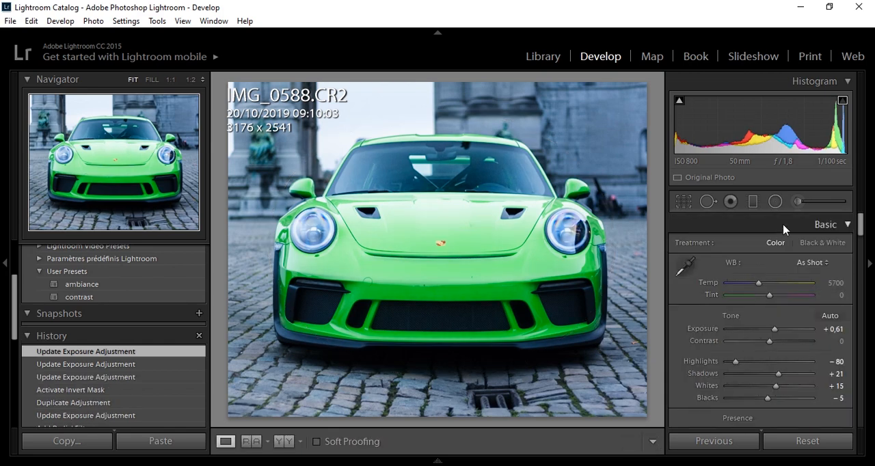
- Add a graduated filter from the photo's upper edge down to the front bumper, with Highlights -78 and Exposure -0,50
{"action": "left_click", "coordinate": [754, 204]}
{"action": "left_click_drag", "start_coordinate": [445, 85], "coordinate": [441, 307]}
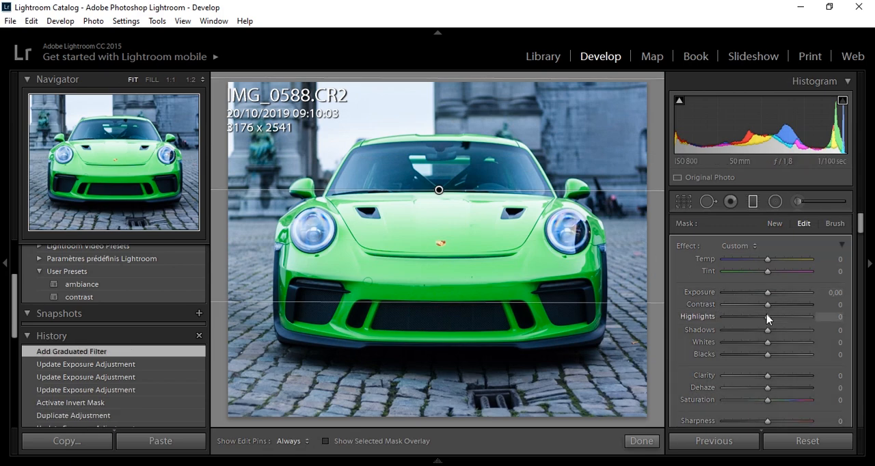
{"action": "left_click_drag", "start_coordinate": [766, 314], "coordinate": [733, 320]}
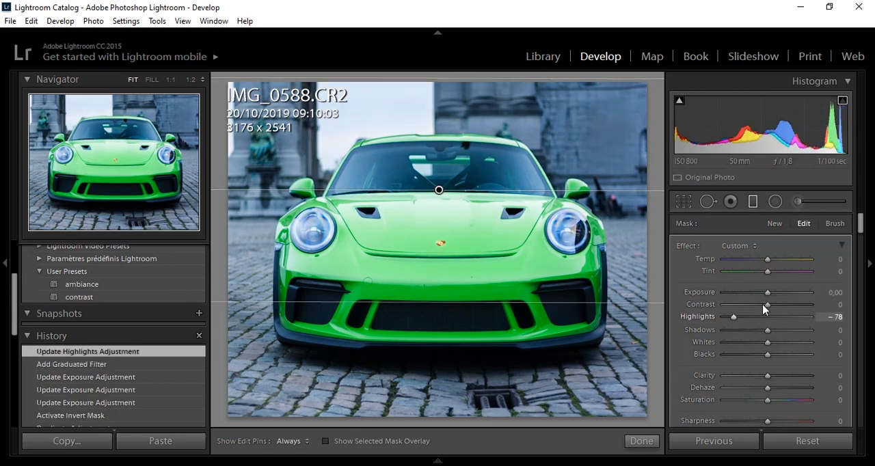
{"action": "left_click_drag", "start_coordinate": [769, 293], "coordinate": [762, 296]}
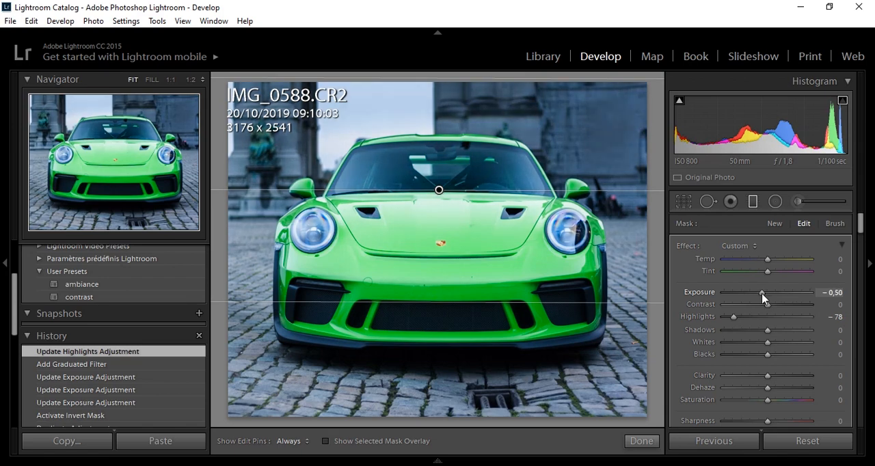
{"action": "left_click_drag", "start_coordinate": [763, 298], "coordinate": [762, 297]}
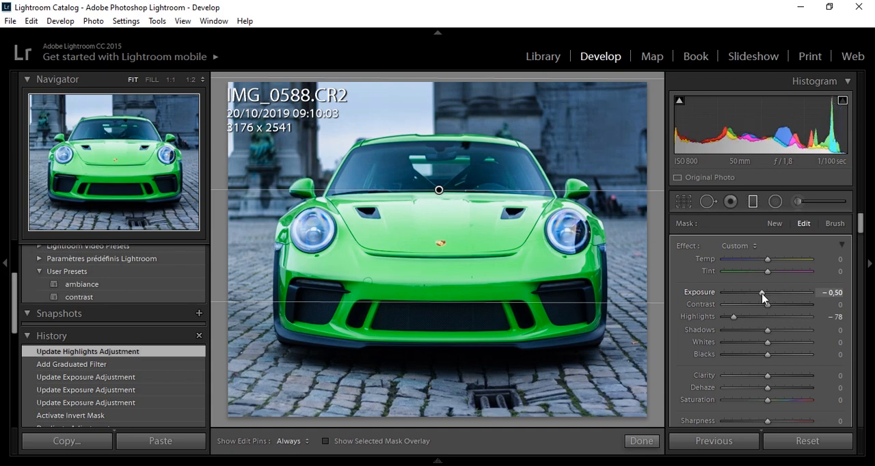
- Finish the graduated filter and set the luminance noise reduction to 33
{"action": "left_click", "coordinate": [643, 441]}
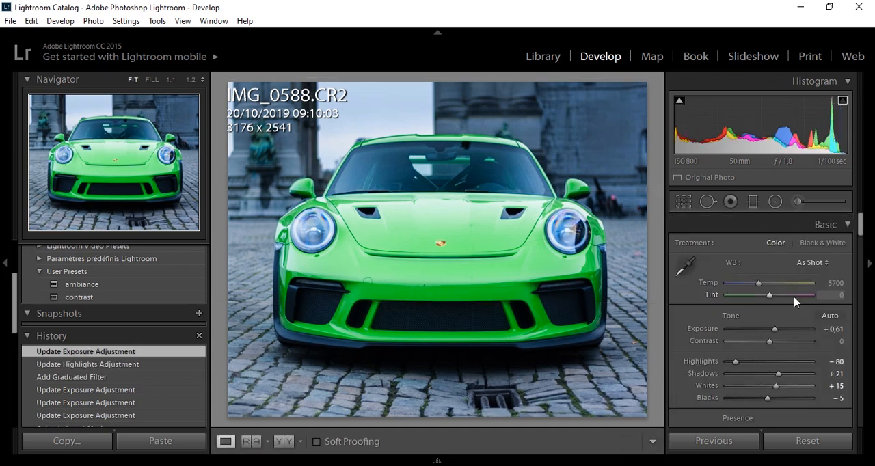
{"action": "left_click_drag", "start_coordinate": [859, 233], "coordinate": [863, 324]}
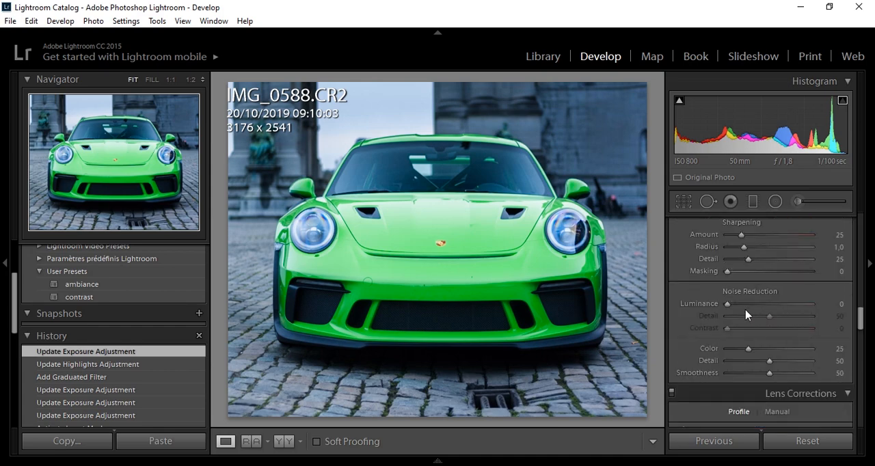
{"action": "left_click_drag", "start_coordinate": [727, 304], "coordinate": [760, 315]}
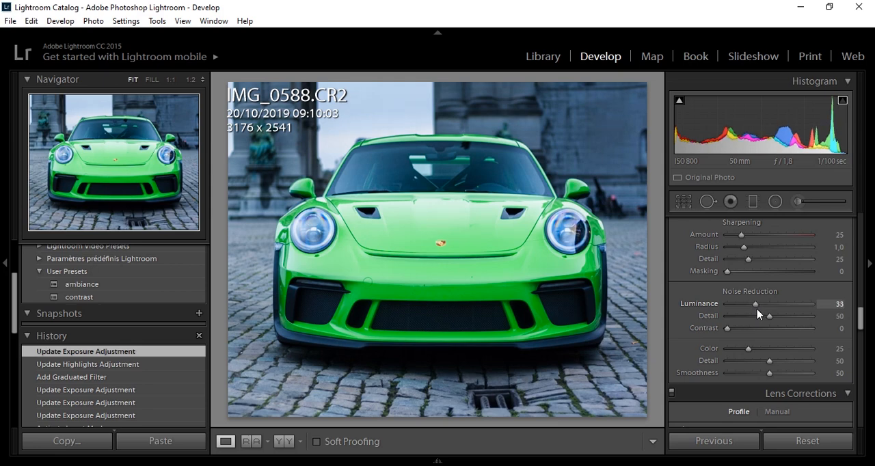
{"action": "left_click_drag", "start_coordinate": [757, 310], "coordinate": [756, 309]}
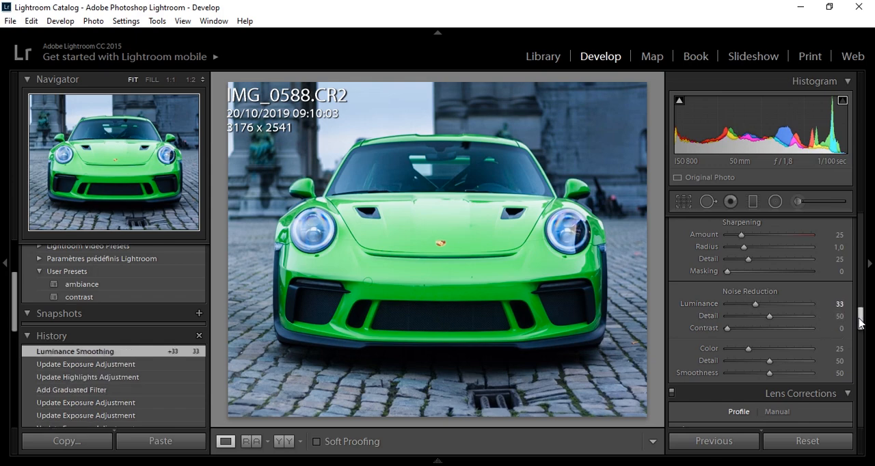
- Paint an Adjustment Brush mask over the car's body with brush size 22,7 and the mask overlay shown
{"action": "scroll", "coordinate": [860, 314], "scroll_direction": "up", "scroll_amount": 1}
{"action": "left_click_drag", "start_coordinate": [861, 315], "coordinate": [855, 235]}
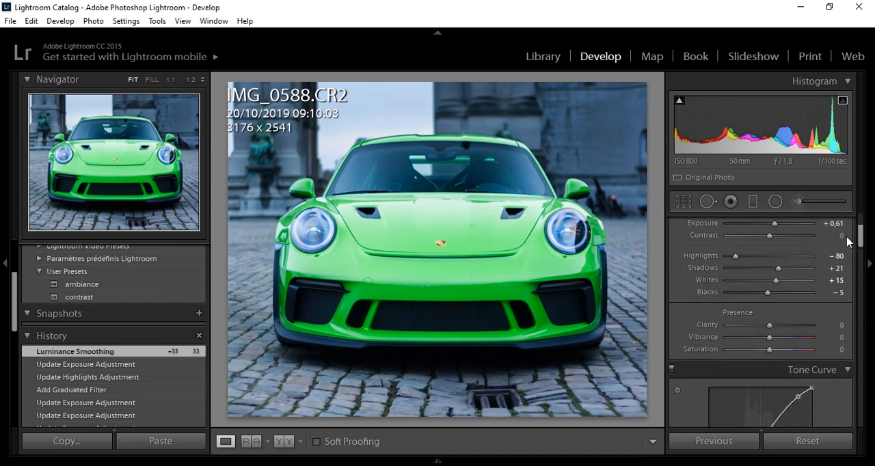
{"action": "left_click", "coordinate": [794, 203]}
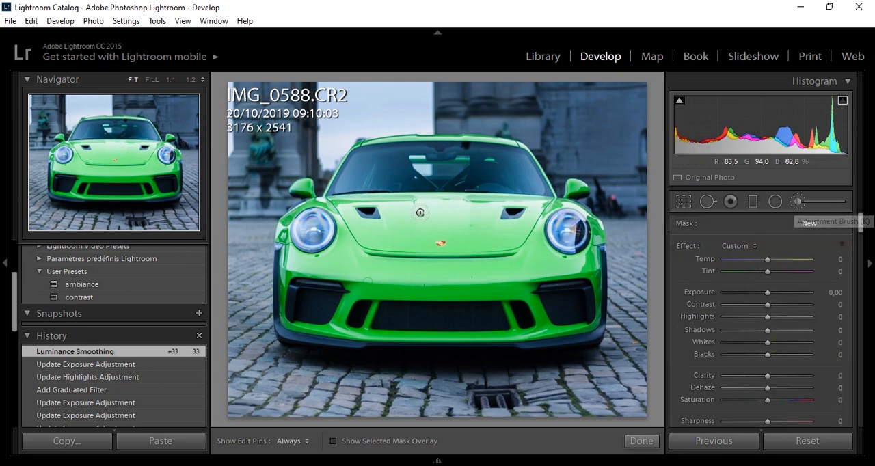
{"action": "left_click_drag", "start_coordinate": [860, 218], "coordinate": [859, 236]}
{"action": "left_click_drag", "start_coordinate": [728, 338], "coordinate": [744, 342]}
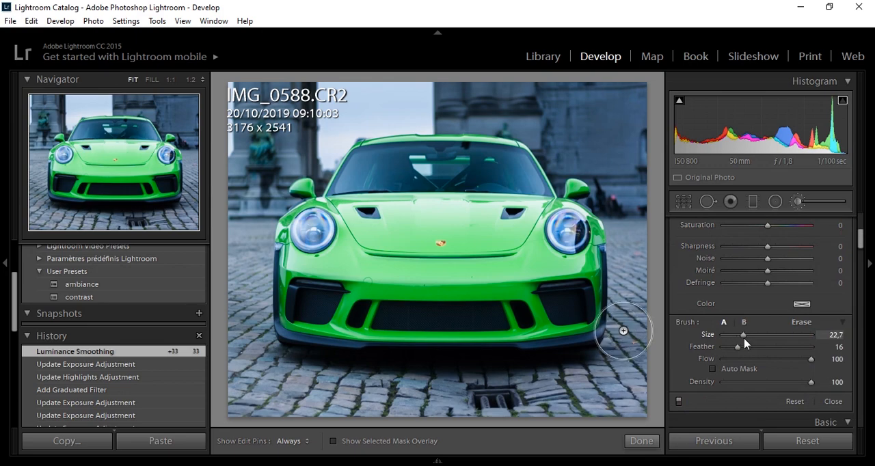
{"action": "key", "text": "o"}
{"action": "key", "text": "h"}
{"action": "mouse_move", "coordinate": [540, 225]}
{"action": "left_mouse_down"}
{"action": "mouse_move", "coordinate": [581, 253]}
{"action": "mouse_move", "coordinate": [560, 315]}
{"action": "mouse_move", "coordinate": [277, 293]}
{"action": "mouse_move", "coordinate": [305, 235]}
{"action": "mouse_move", "coordinate": [376, 198]}
{"action": "mouse_move", "coordinate": [520, 198]}
{"action": "mouse_move", "coordinate": [496, 162]}
{"action": "mouse_move", "coordinate": [367, 153]}
{"action": "mouse_move", "coordinate": [331, 189]}
{"action": "left_mouse_up"}
{"action": "key", "text": "h"}
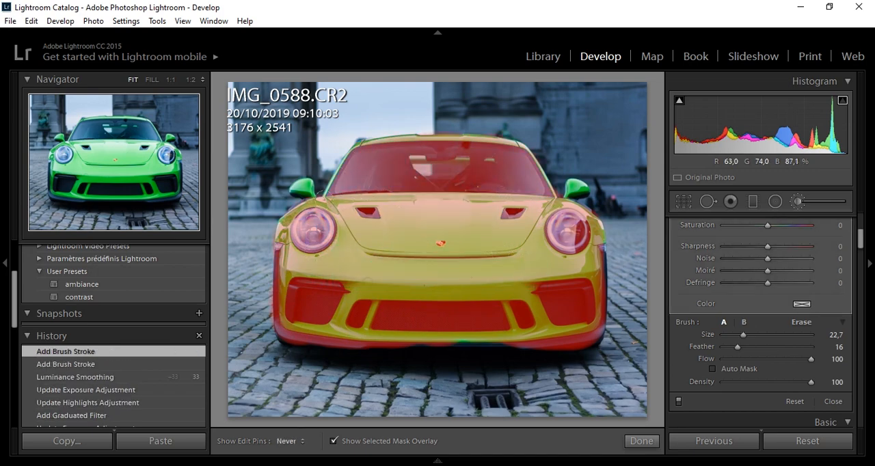
{"action": "left_click", "coordinate": [331, 182]}
- Extend the mask over both mirrors, the bumper's lower edge and the roof edge with brush size 3,7, then hide the overlay
{"action": "left_click_drag", "start_coordinate": [743, 334], "coordinate": [727, 336]}
{"action": "left_click_drag", "start_coordinate": [573, 189], "coordinate": [582, 194]}
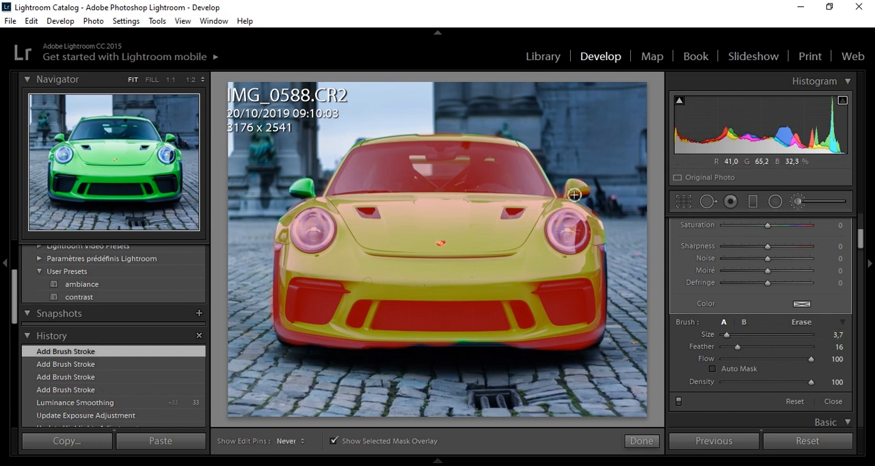
{"action": "mouse_move", "coordinate": [306, 184]}
{"action": "left_mouse_down"}
{"action": "mouse_move", "coordinate": [301, 195]}
{"action": "mouse_move", "coordinate": [315, 193]}
{"action": "left_mouse_up"}
{"action": "left_click_drag", "start_coordinate": [471, 346], "coordinate": [509, 346]}
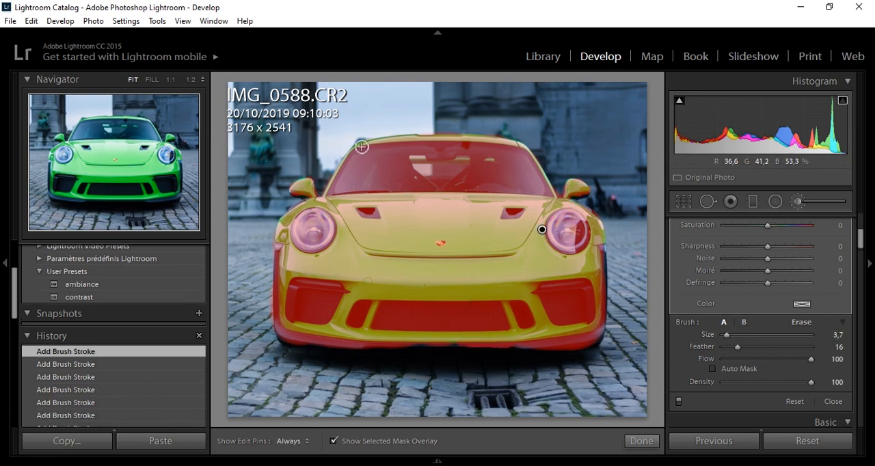
{"action": "left_click", "coordinate": [362, 147]}
{"action": "key", "text": "o"}
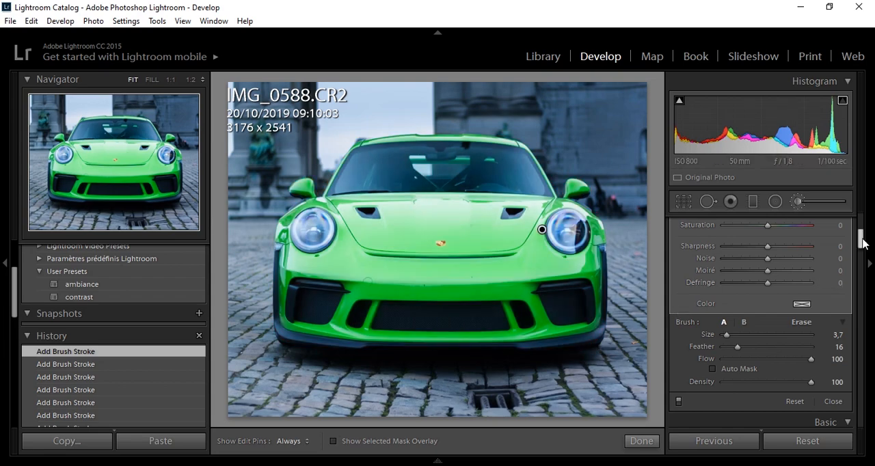
- Set the car mask to Sharpness 14, Saturation 27, Clarity 14 and Contrast 24, and finish the brush adjustment
{"action": "left_click_drag", "start_coordinate": [862, 244], "coordinate": [861, 236]}
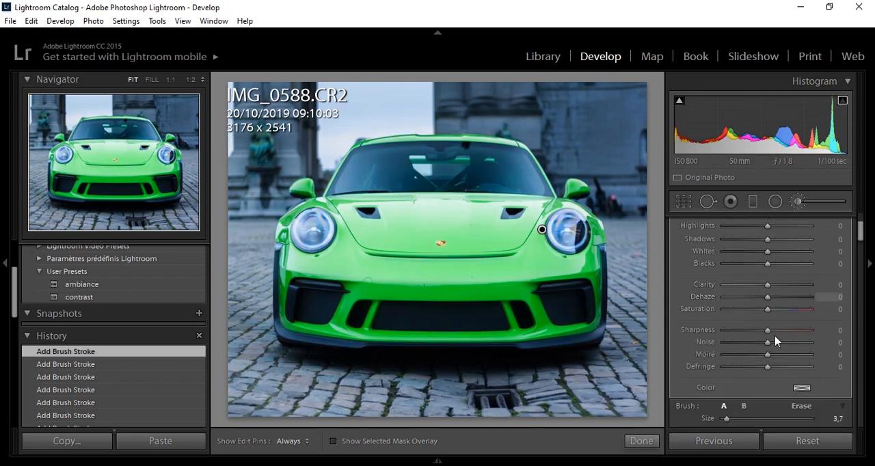
{"action": "left_click_drag", "start_coordinate": [770, 335], "coordinate": [776, 338]}
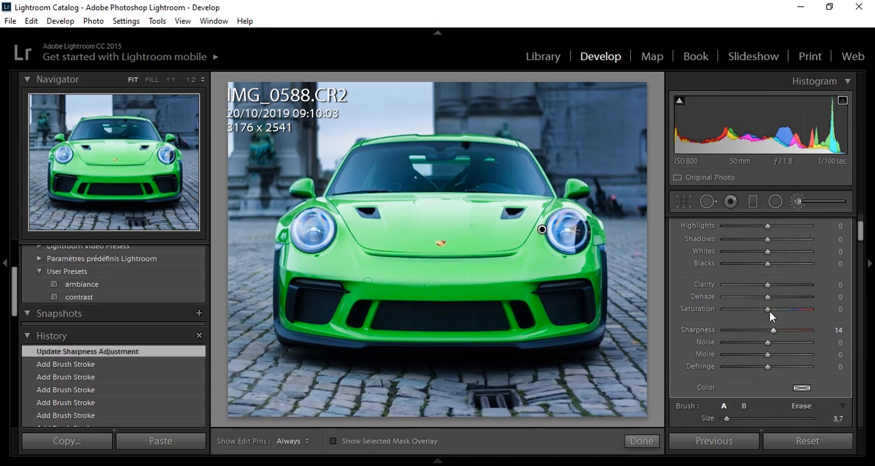
{"action": "left_click_drag", "start_coordinate": [768, 310], "coordinate": [781, 316]}
{"action": "left_click_drag", "start_coordinate": [767, 285], "coordinate": [775, 293]}
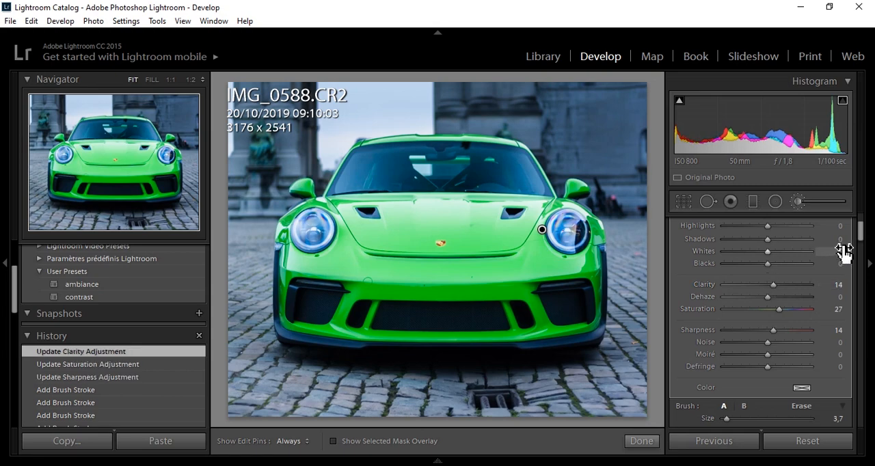
{"action": "left_click_drag", "start_coordinate": [860, 238], "coordinate": [861, 233]}
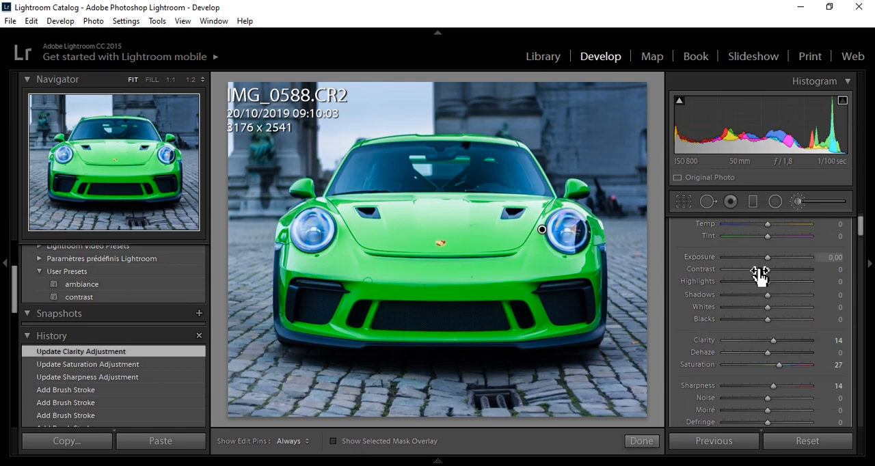
{"action": "left_click_drag", "start_coordinate": [760, 273], "coordinate": [779, 278]}
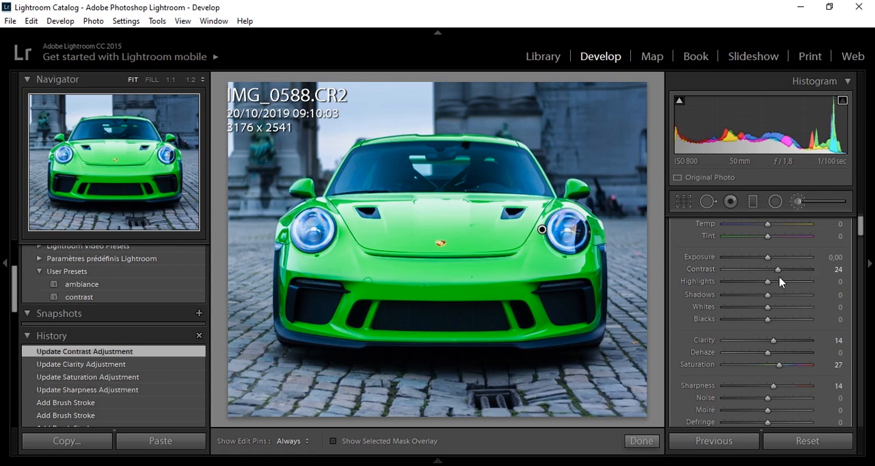
{"action": "left_click", "coordinate": [642, 441]}
- Add a graduated filter from the photo's lower edge up to just below the front bumper, with Exposure -0,92
{"action": "left_click", "coordinate": [752, 202]}
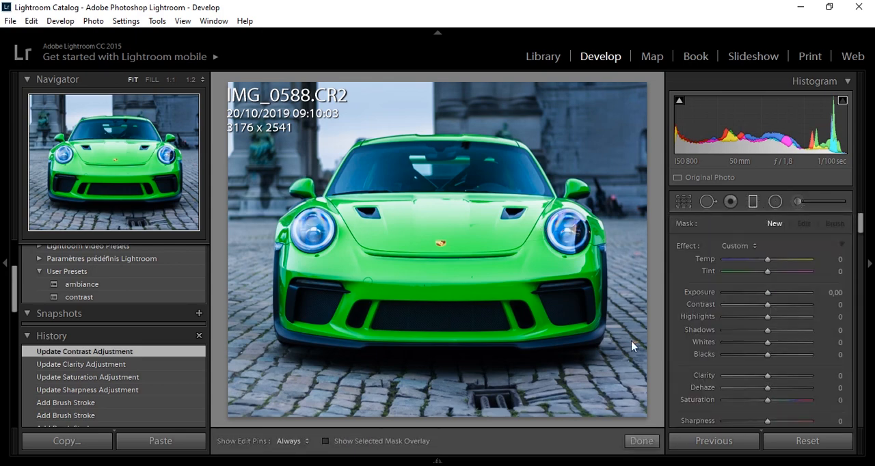
{"action": "left_click_drag", "start_coordinate": [487, 424], "coordinate": [484, 361]}
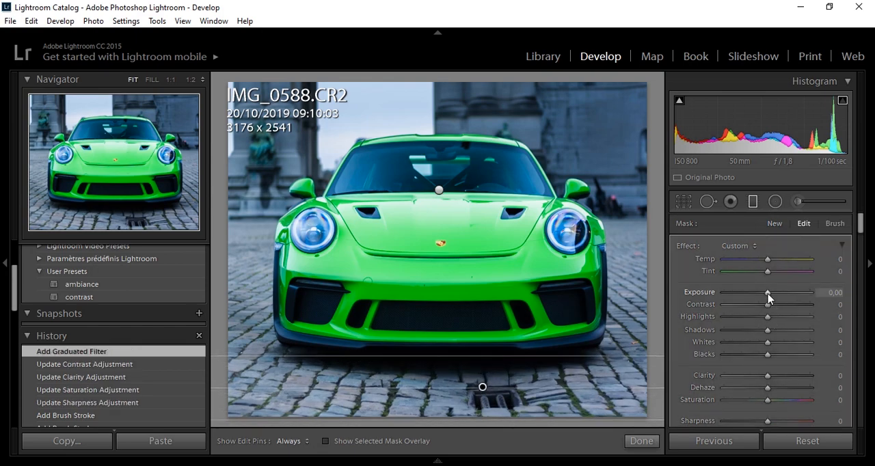
{"action": "left_click_drag", "start_coordinate": [767, 295], "coordinate": [757, 298]}
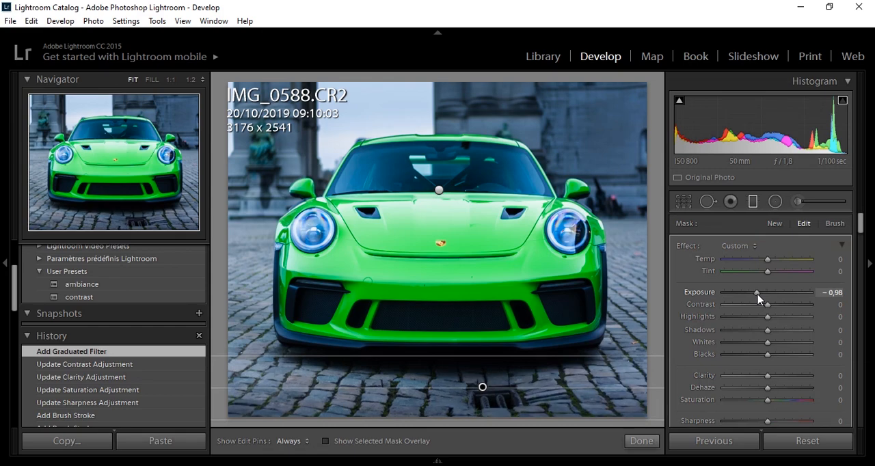
{"action": "left_click_drag", "start_coordinate": [757, 298], "coordinate": [758, 296]}
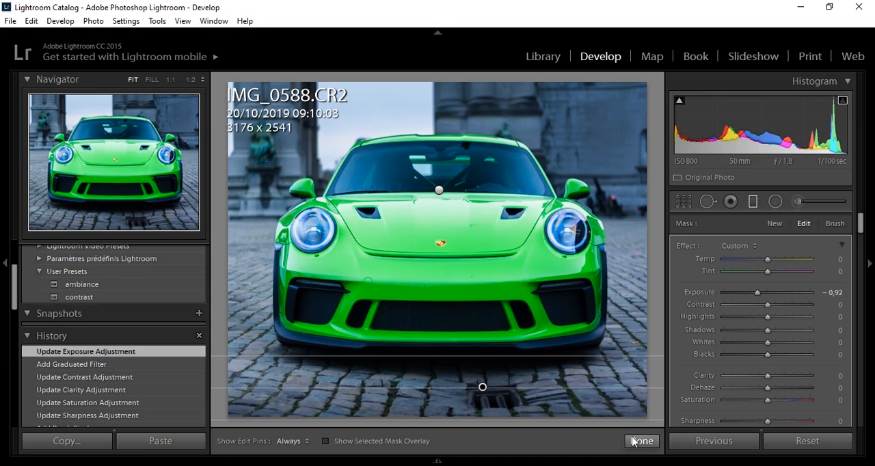
- Set the upper graduated filter's exposure to -0,33 and finish editing the filters
{"action": "left_click", "coordinate": [439, 189]}
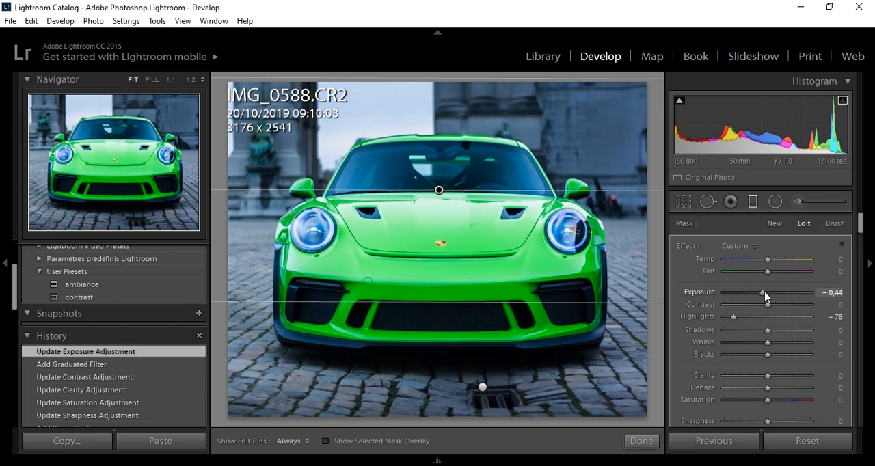
{"action": "left_click_drag", "start_coordinate": [764, 295], "coordinate": [766, 295]}
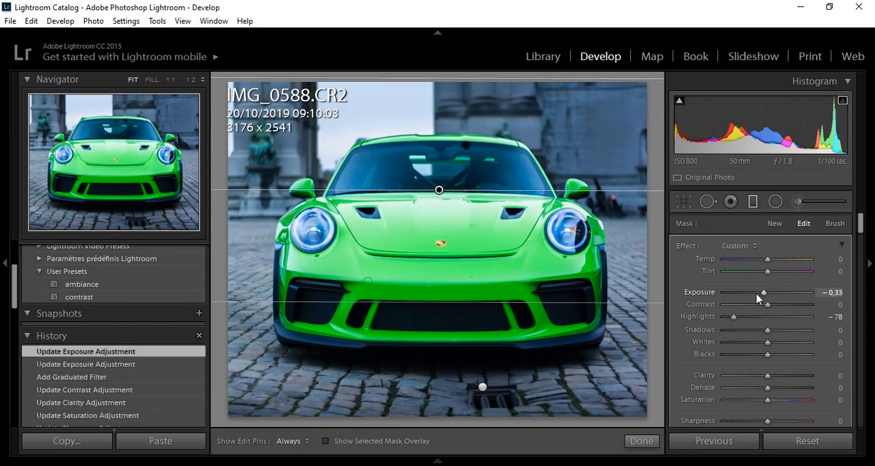
{"action": "left_click", "coordinate": [641, 441]}
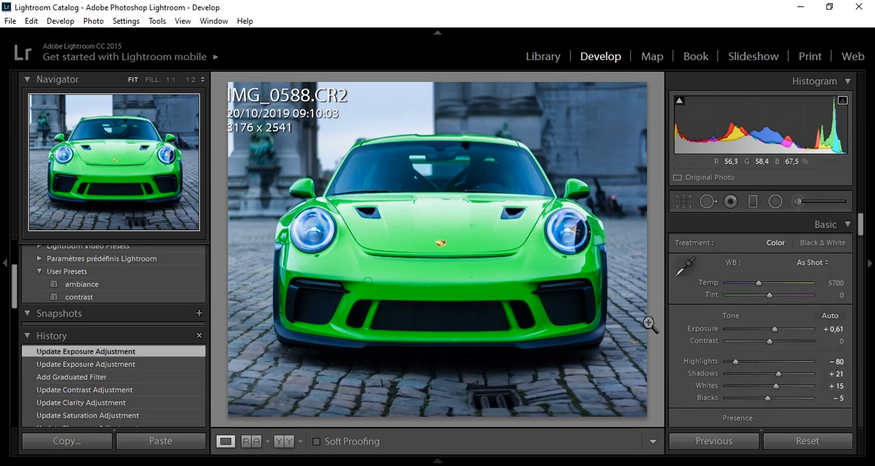
- Set the whole photo's Temp to 5939, Shadows to +38 and Highlights to -94
{"action": "left_click_drag", "start_coordinate": [766, 290], "coordinate": [765, 291]}
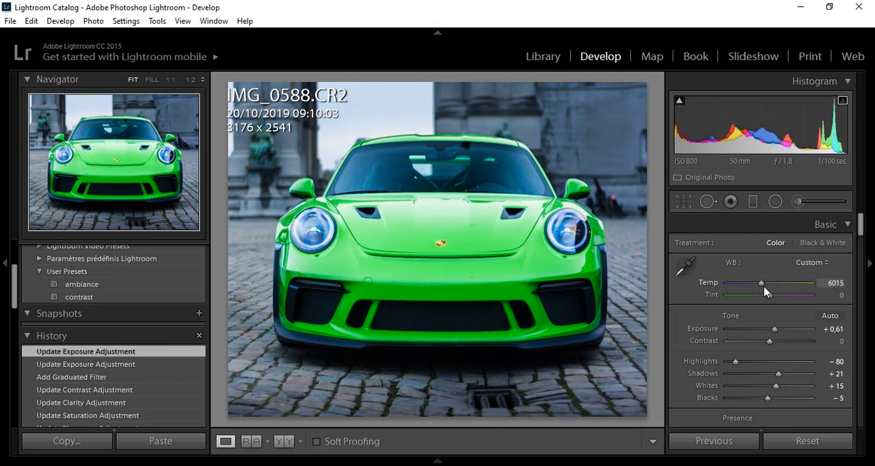
{"action": "left_click_drag", "start_coordinate": [764, 291], "coordinate": [763, 291]}
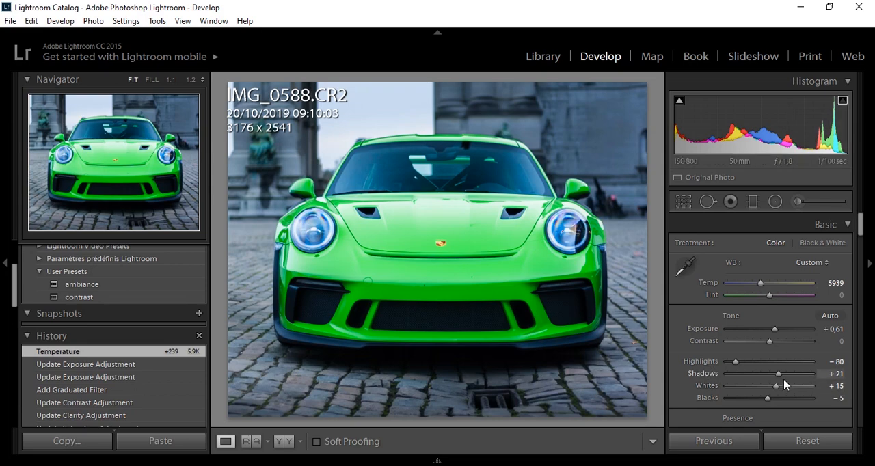
{"action": "left_click_drag", "start_coordinate": [781, 376], "coordinate": [789, 383]}
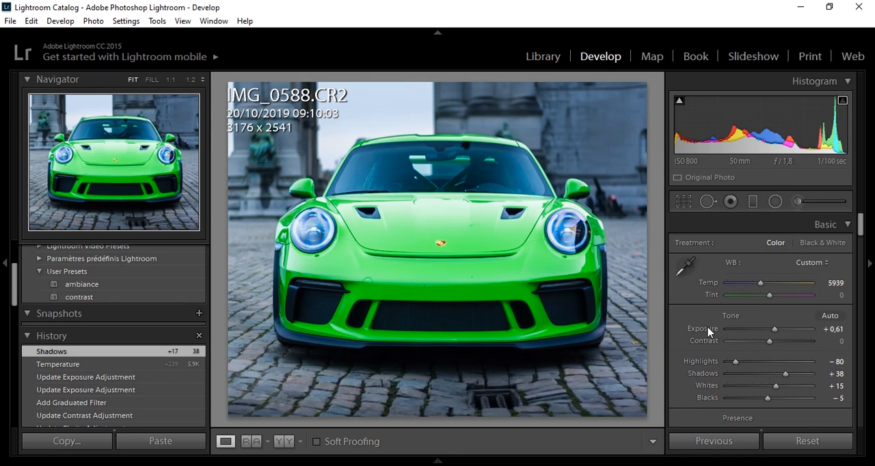
{"action": "left_click_drag", "start_coordinate": [737, 366], "coordinate": [730, 367]}
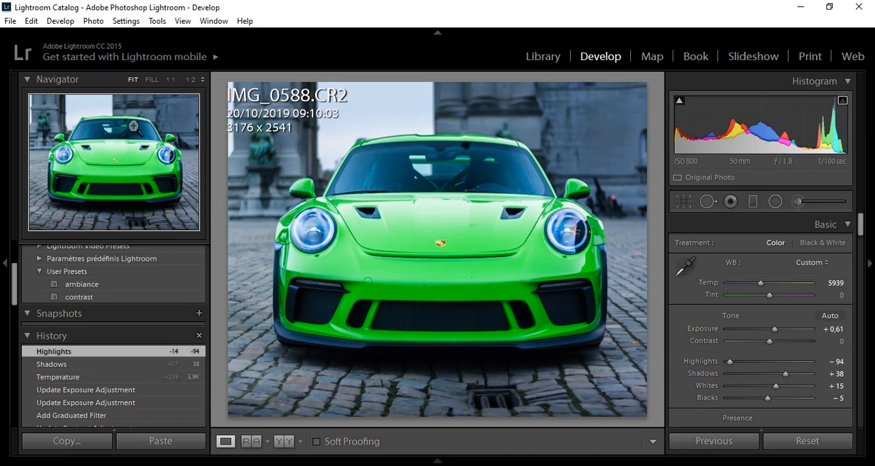
- Export the photo to the Desktop as JPEG gt3rs with quality 100, long edge 1600 pixels and a watermark, using a unique file name
{"action": "left_click", "coordinate": [15, 23]}
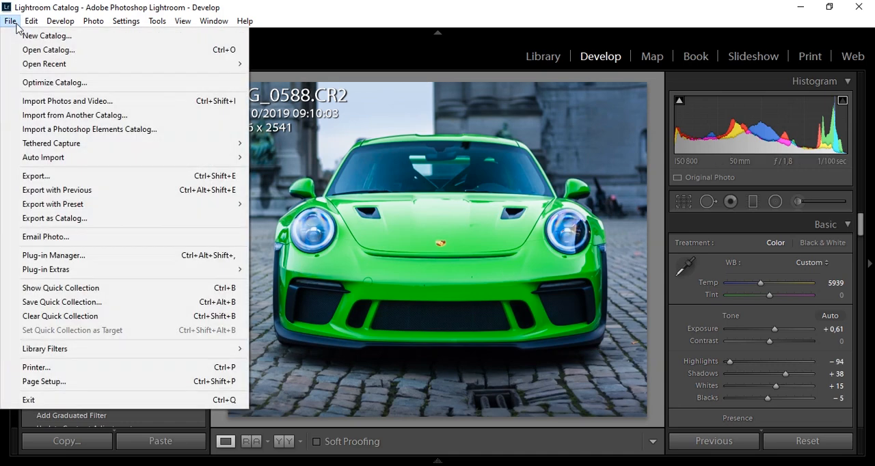
{"action": "left_click", "coordinate": [75, 179]}
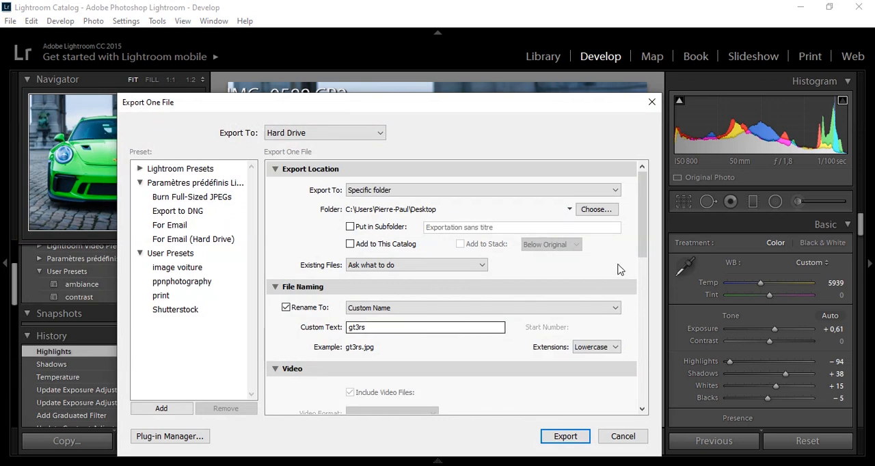
{"action": "left_click_drag", "start_coordinate": [642, 256], "coordinate": [640, 340]}
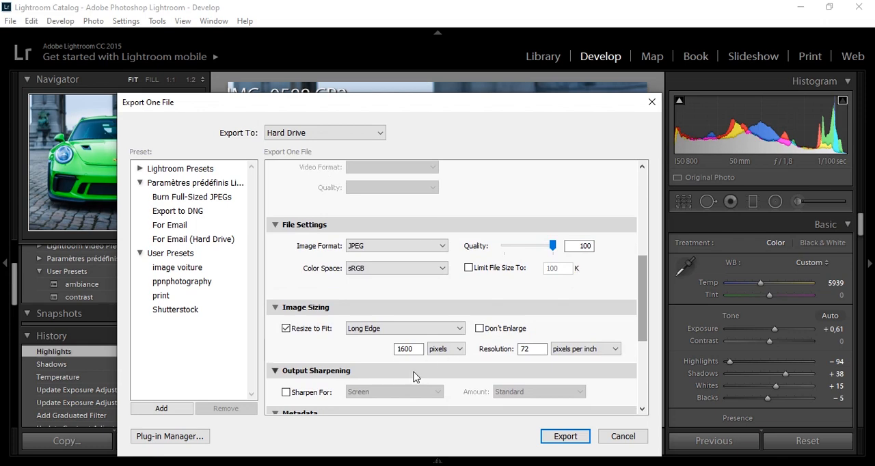
{"action": "left_click", "coordinate": [405, 350]}
{"action": "left_click_drag", "start_coordinate": [642, 320], "coordinate": [647, 383]}
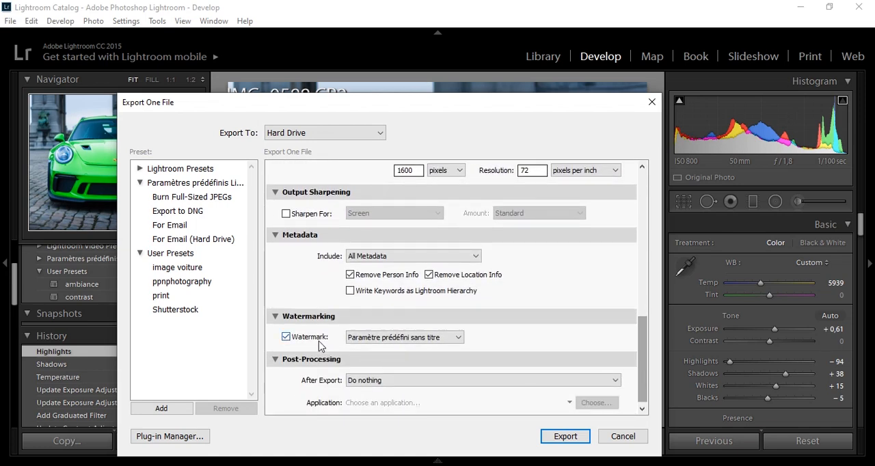
{"action": "left_click", "coordinate": [561, 438]}
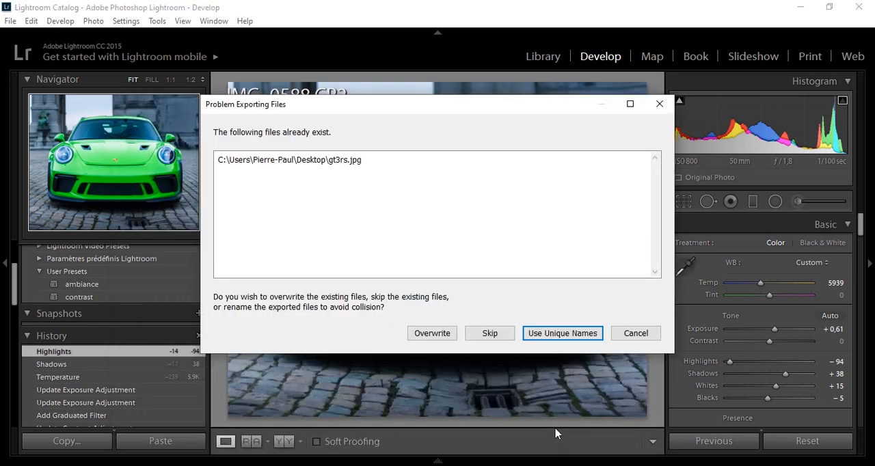
{"action": "left_click", "coordinate": [563, 334]}
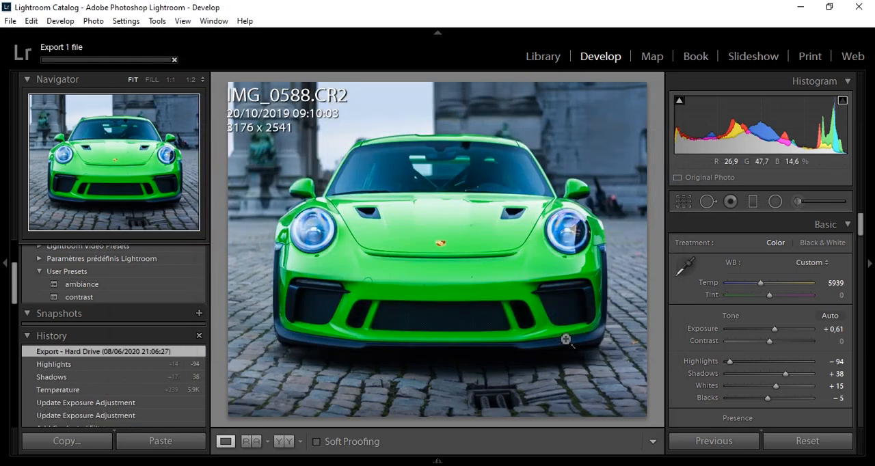